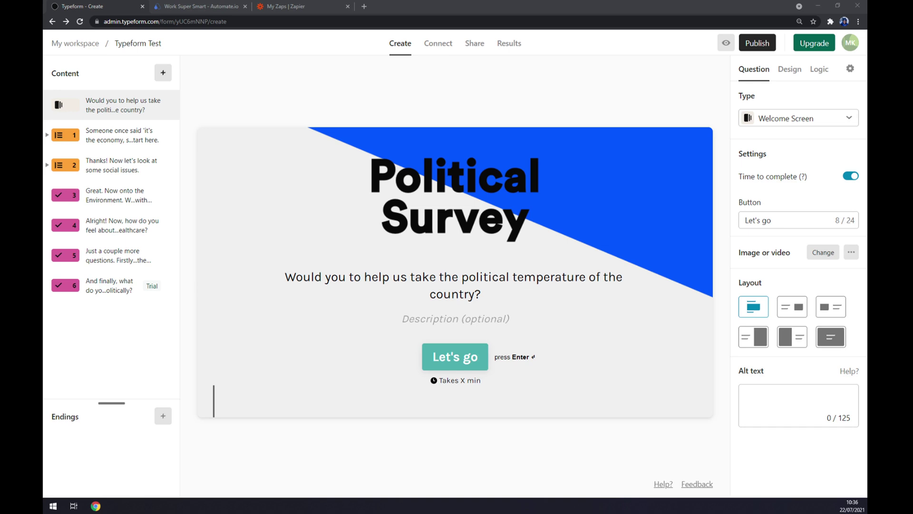
# - In the Automate.io tab, open the App Integrations page listing all apps by category
pyautogui.click(317, 71)
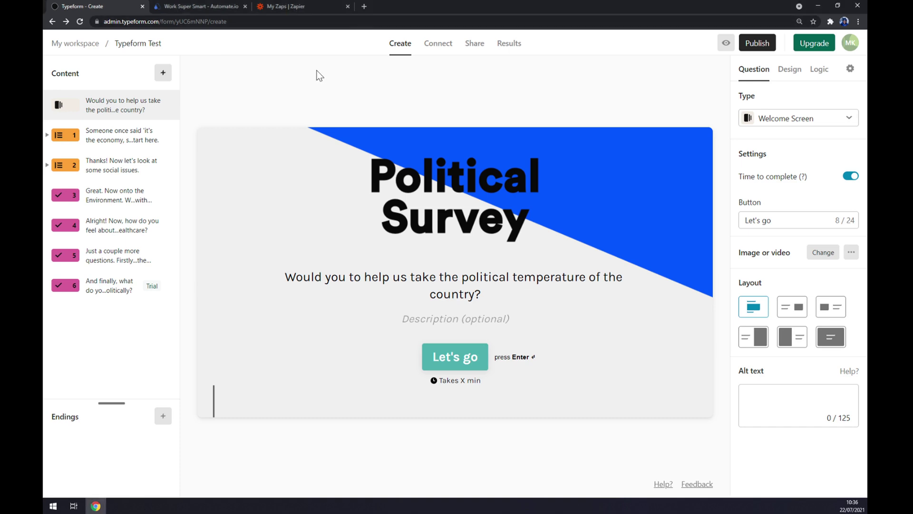
pyautogui.click(200, 6)
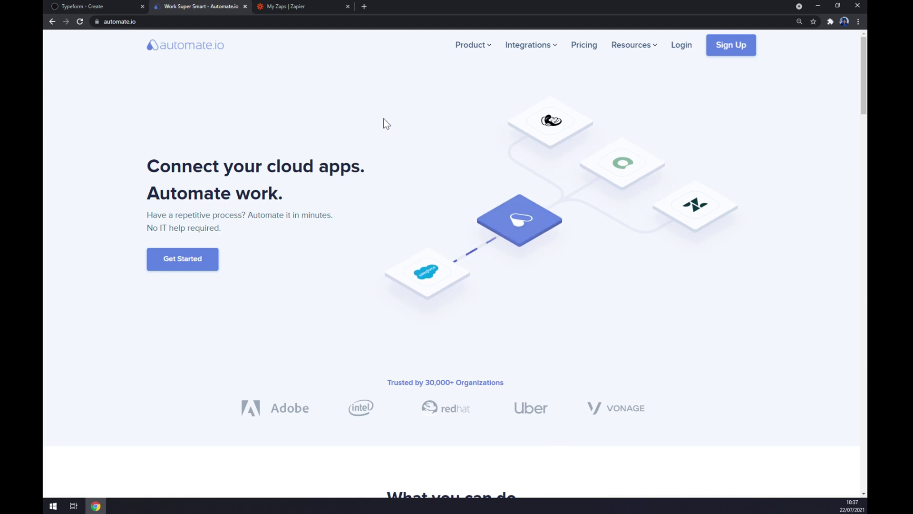
pyautogui.moveTo(524, 47)
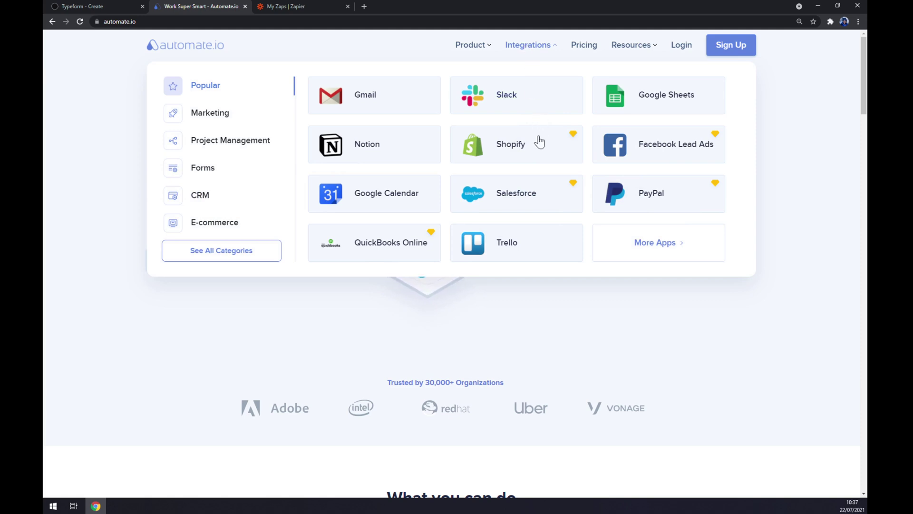
pyautogui.click(238, 259)
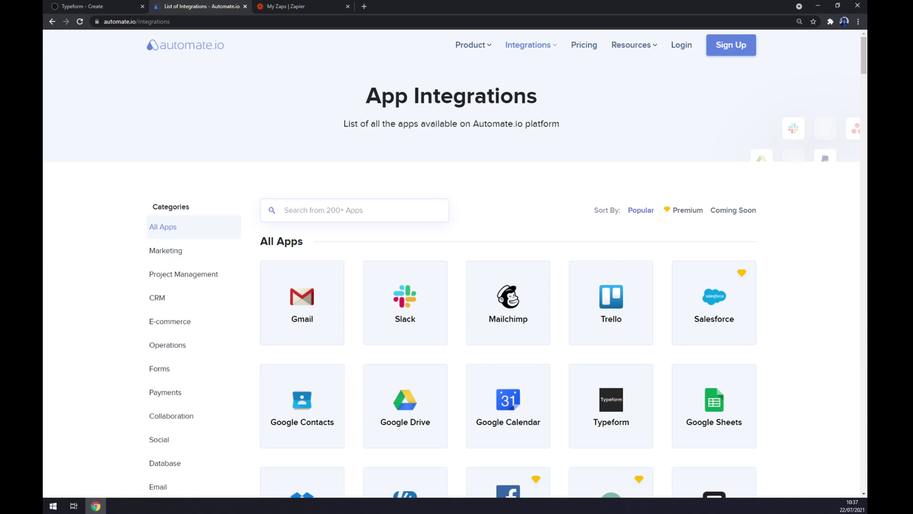
# - Find Typeform with a 'type' search, then pick WordPress with a 'word' search
pyautogui.scroll(-2, 452, 285)
pyautogui.scroll(2, 359, 200)
pyautogui.write('type')
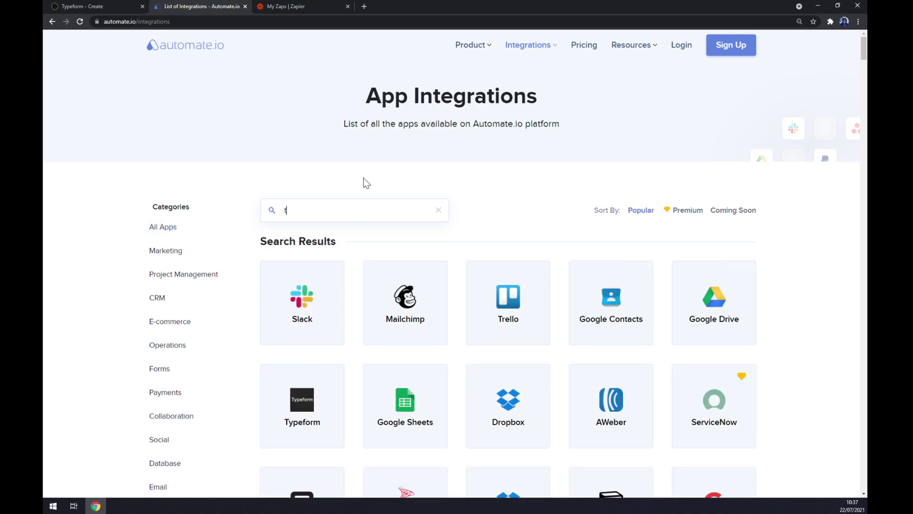
pyautogui.click(305, 300)
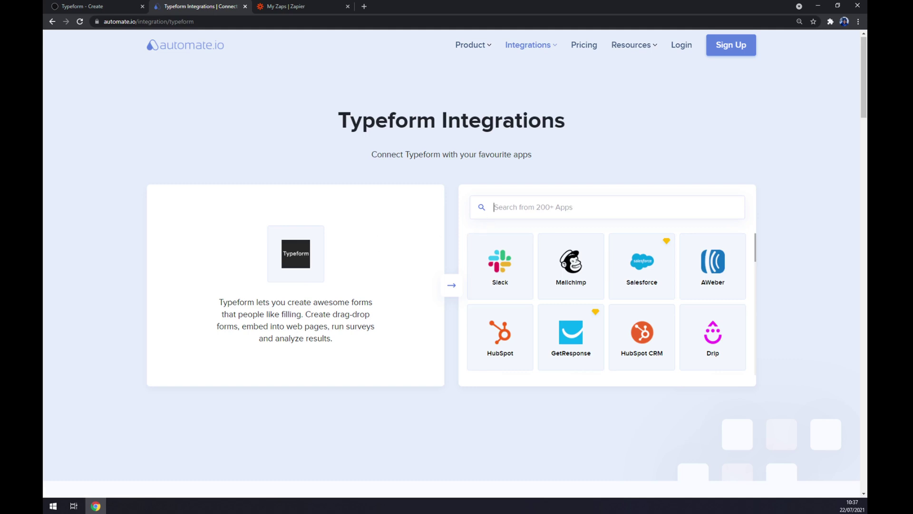
pyautogui.write('word')
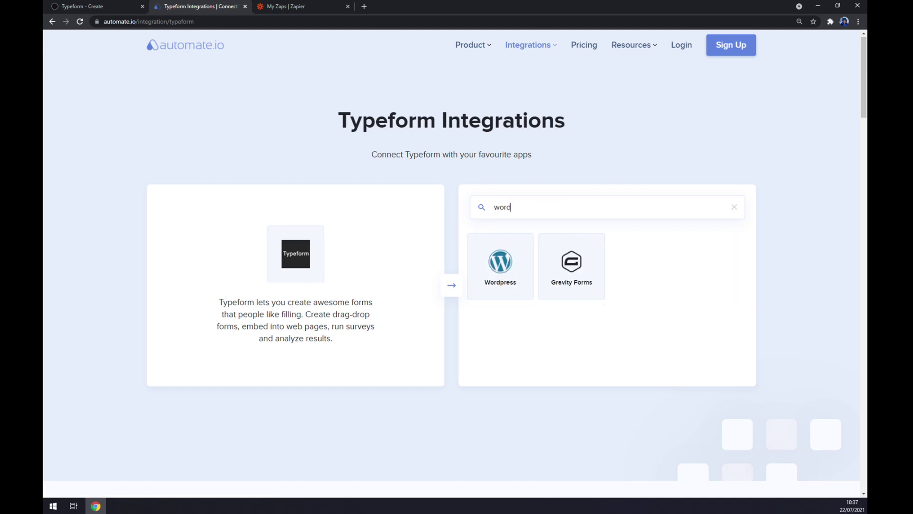
pyautogui.click(486, 257)
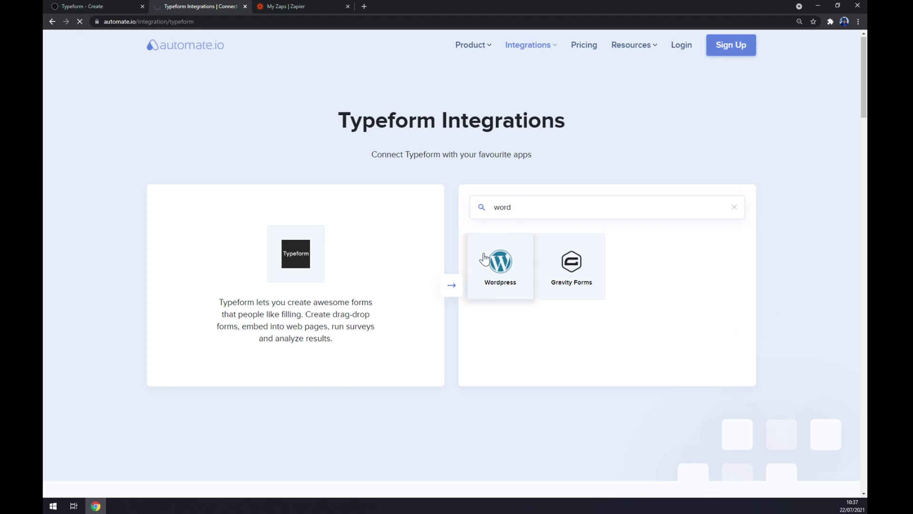
# - Scroll the Typeform and WordPress page down to the 'Create your own Integration' builder
pyautogui.scroll(-4, 494, 252)
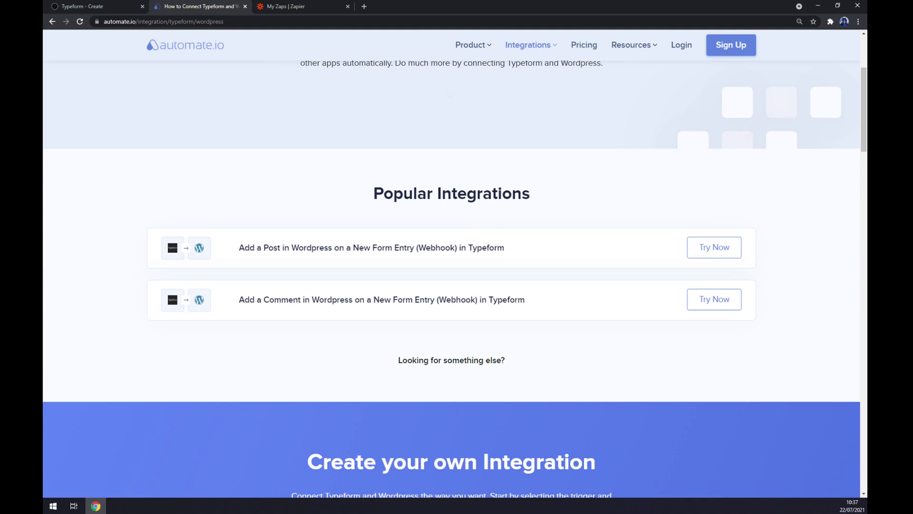
pyautogui.scroll(1, 468, 228)
pyautogui.scroll(2, 431, 191)
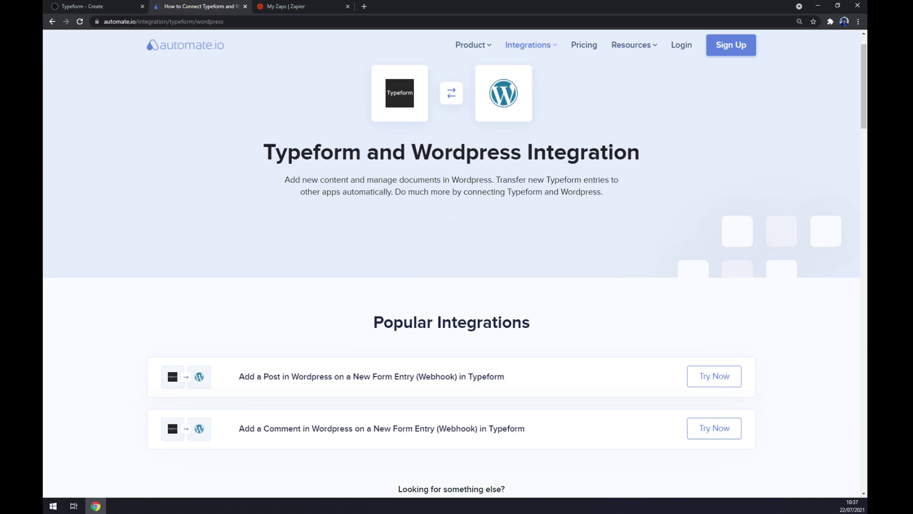
pyautogui.scroll(-5, 514, 236)
pyautogui.scroll(4, 512, 231)
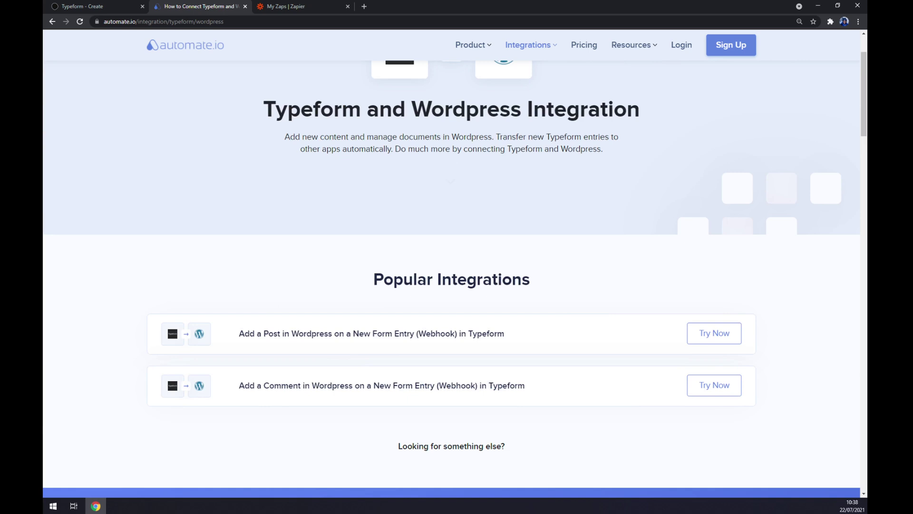
pyautogui.scroll(-6, 601, 298)
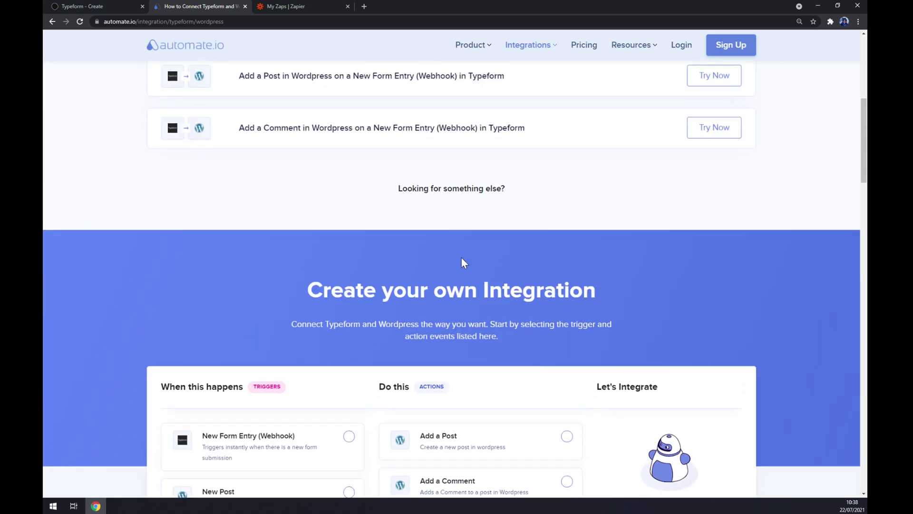
pyautogui.moveTo(292, 297); pyautogui.dragTo(615, 295)
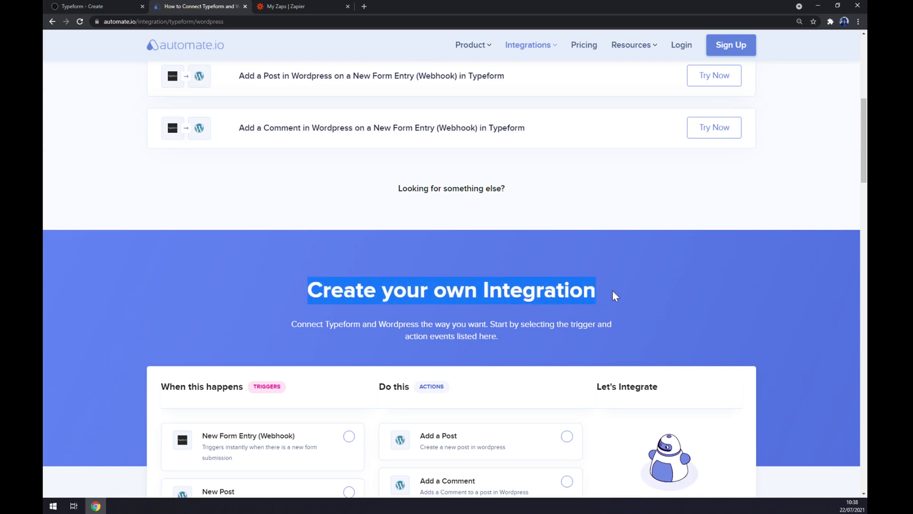
pyautogui.click(553, 213)
pyautogui.scroll(-3, 536, 208)
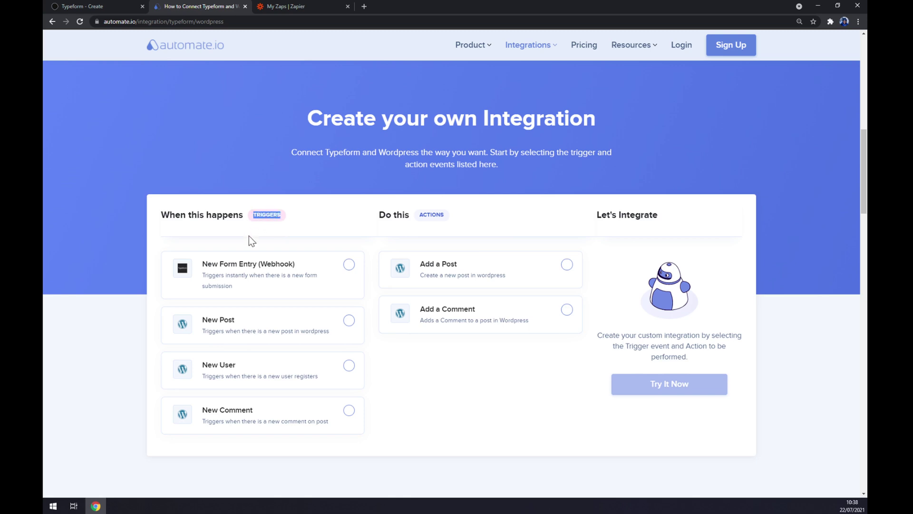
# - Choose New Form Entry (Webhook) as the trigger and Add a Post as the action
pyautogui.click(295, 270)
pyautogui.click(529, 271)
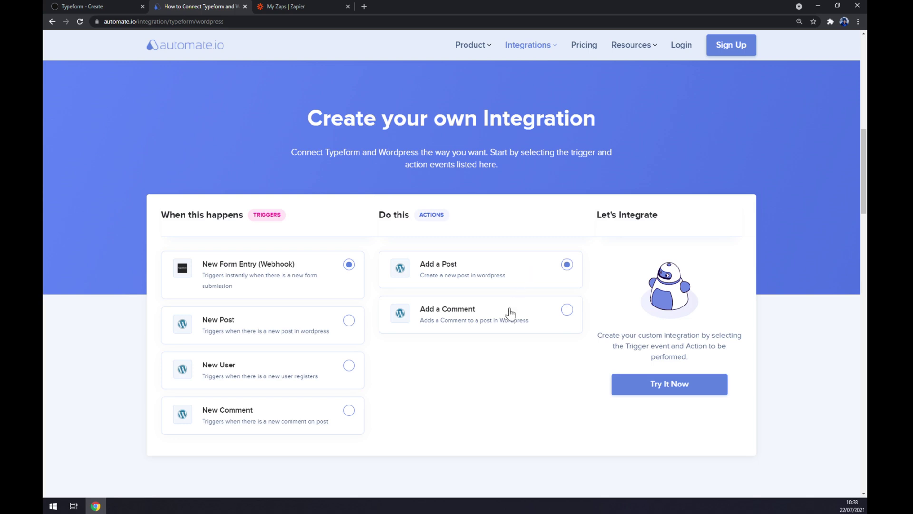
pyautogui.click(508, 311)
pyautogui.click(514, 285)
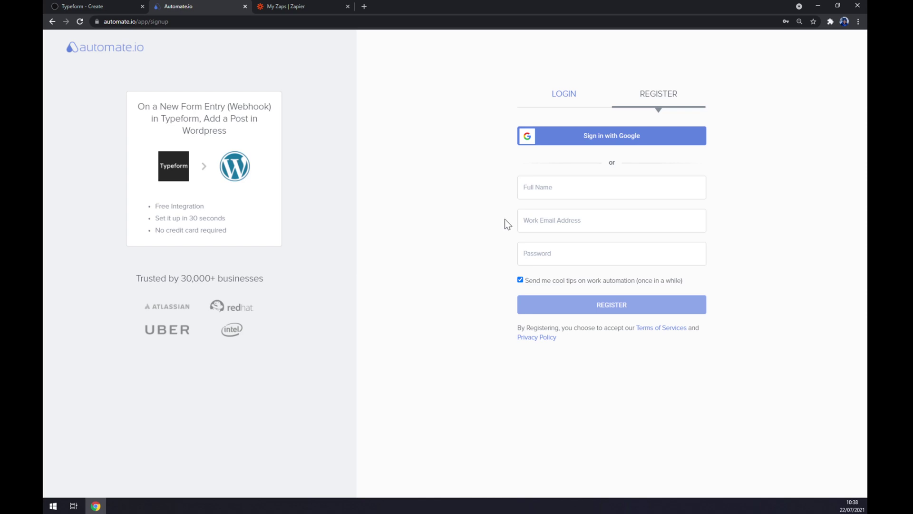
# - Switch to the 'My Zaps | Zapier' browser tab
pyautogui.click(269, 6)
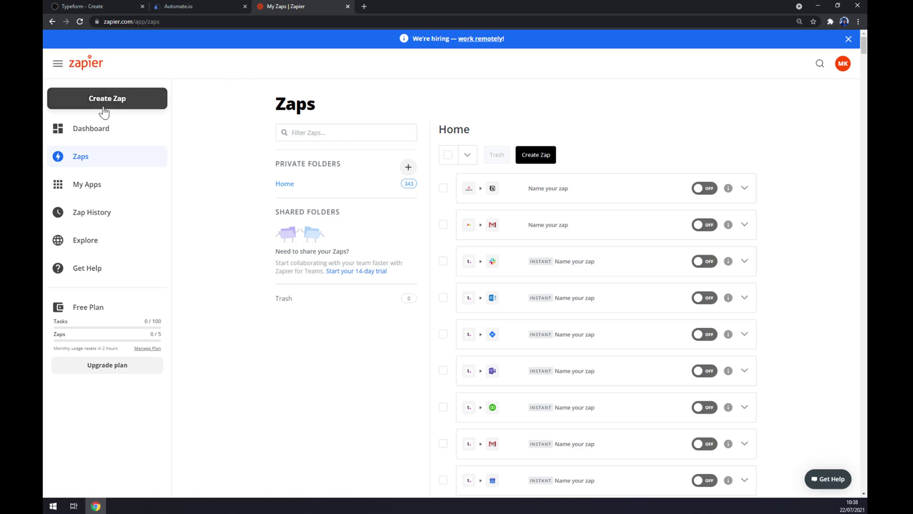
# - Create a zap with Typeform's New Entry trigger and select the connected Typeform account
pyautogui.click(136, 103)
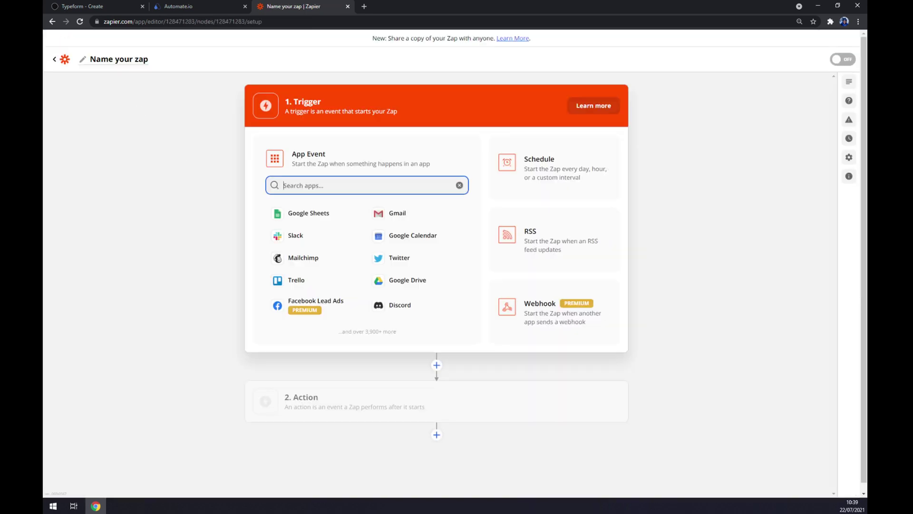
pyautogui.write('type')
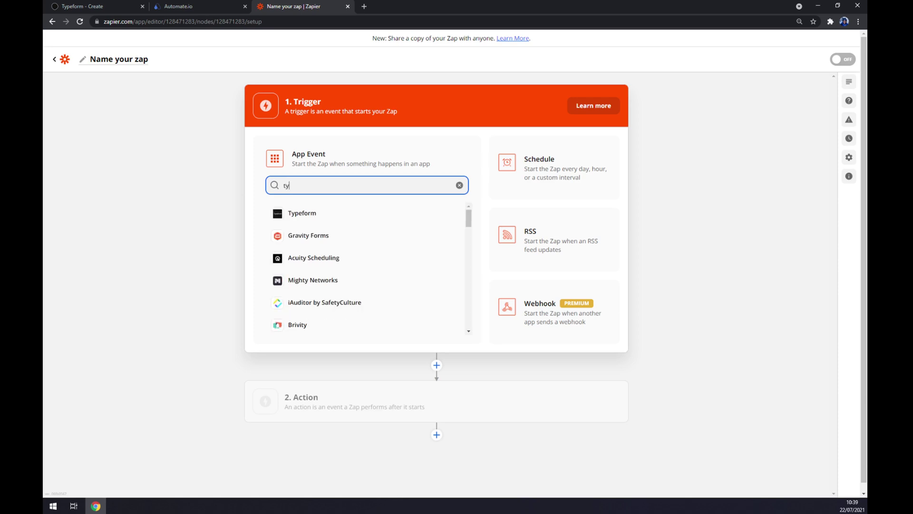
pyautogui.click(336, 215)
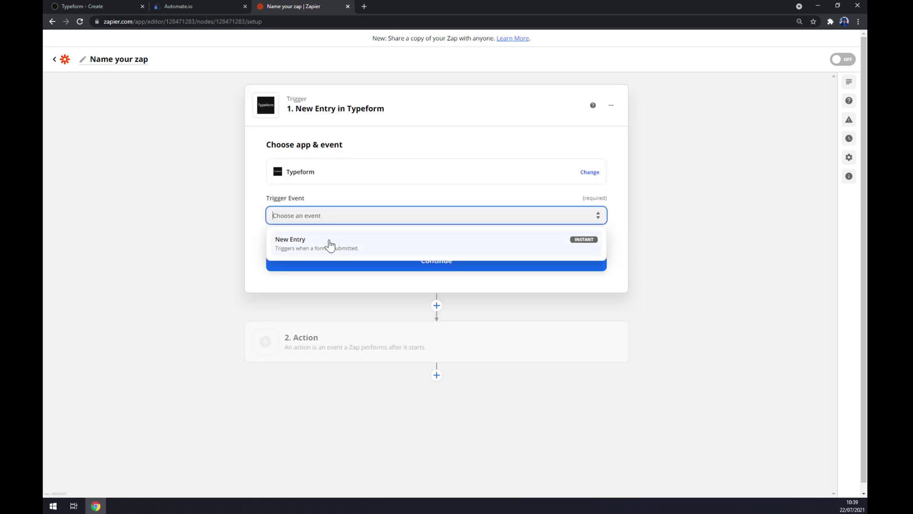
pyautogui.click(329, 244)
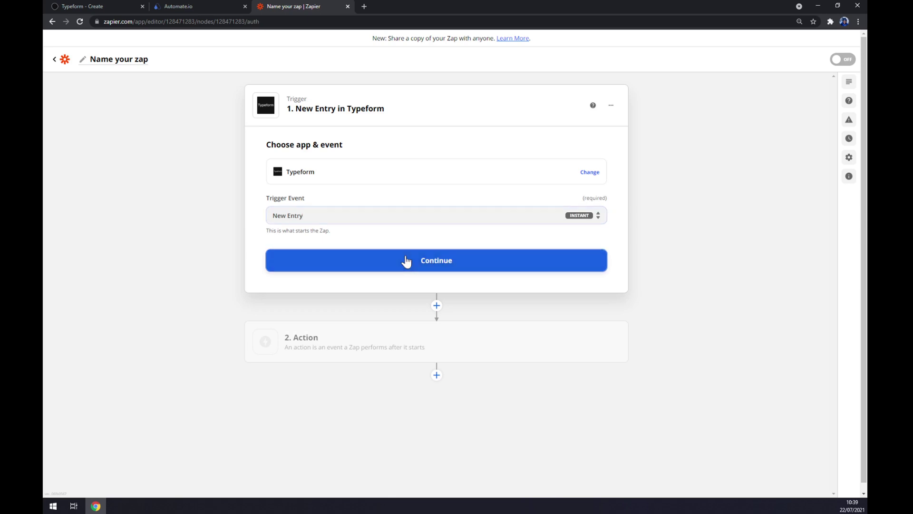
pyautogui.click(405, 262)
pyautogui.click(314, 205)
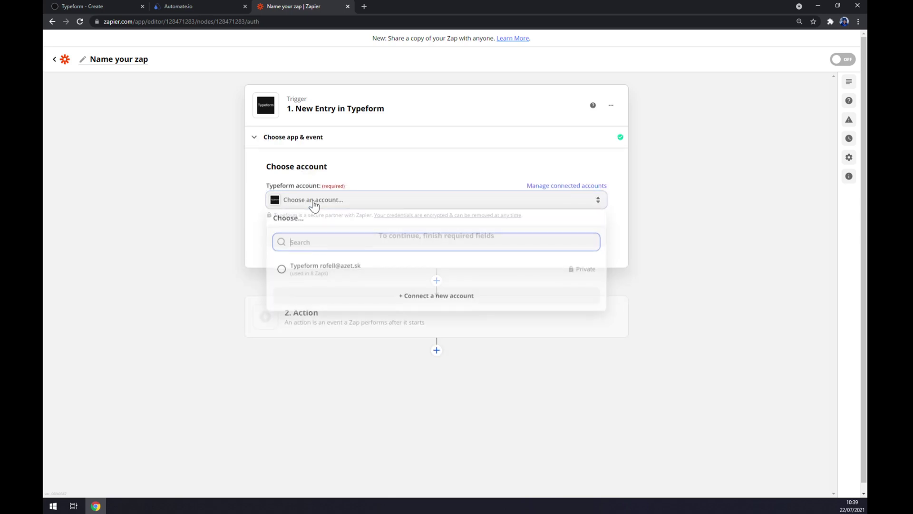
pyautogui.click(337, 272)
# - Point the trigger at the Typeform Test form and open the zap's Action step
pyautogui.click(343, 245)
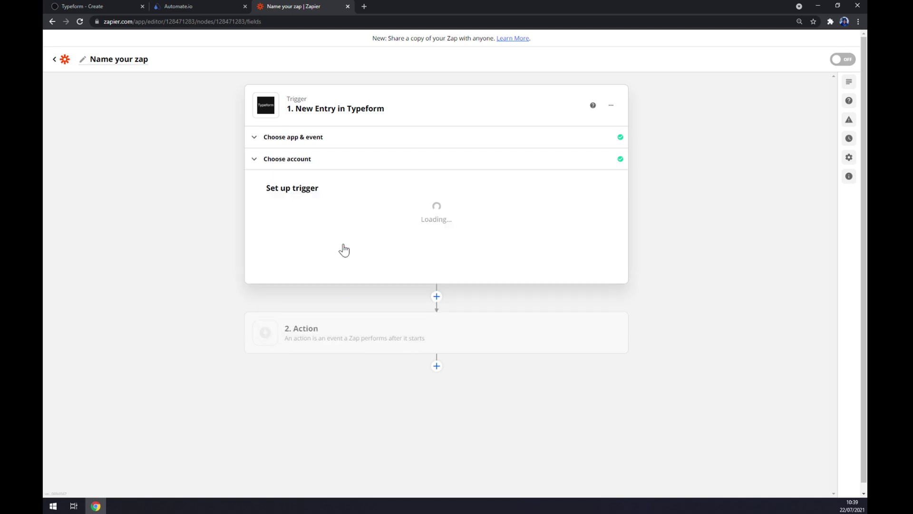
pyautogui.click(327, 222)
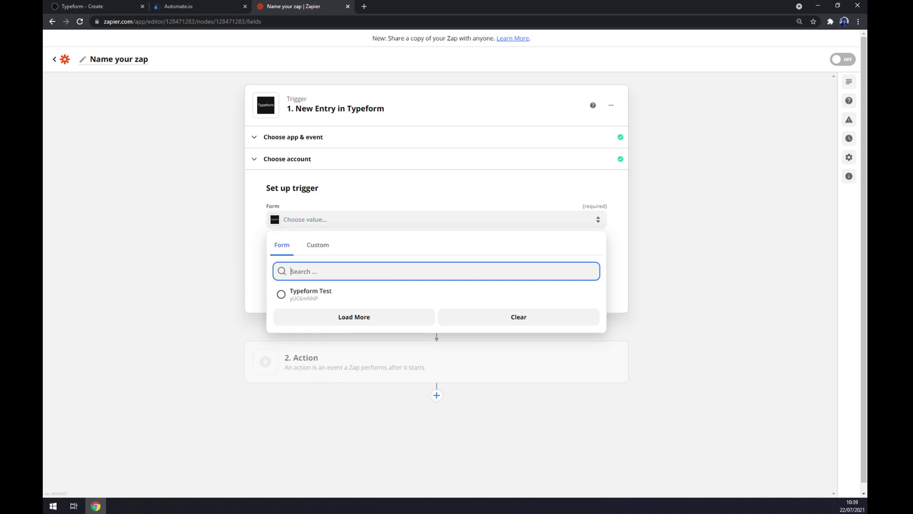
pyautogui.click(336, 296)
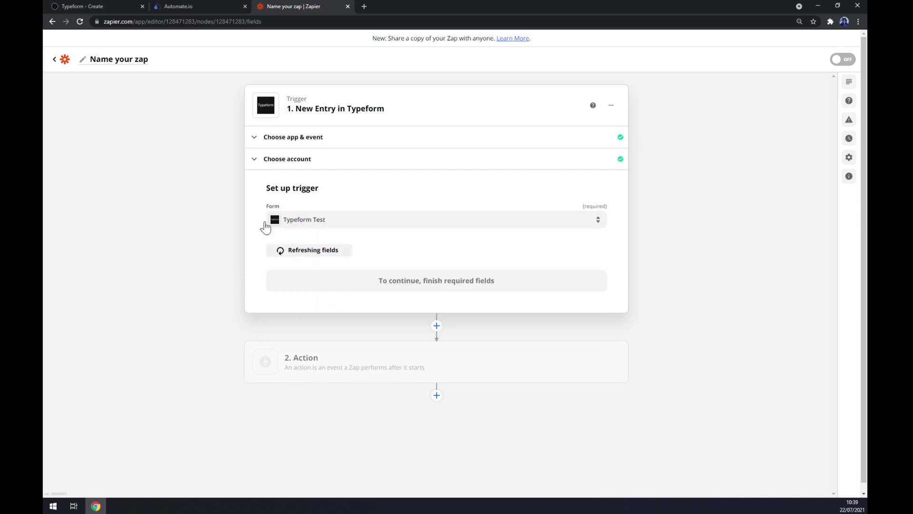
pyautogui.click(345, 283)
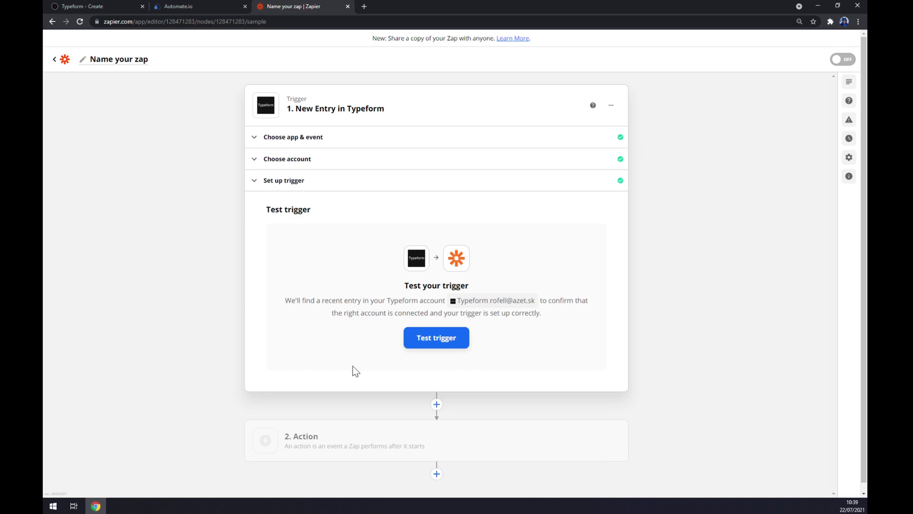
pyautogui.click(333, 437)
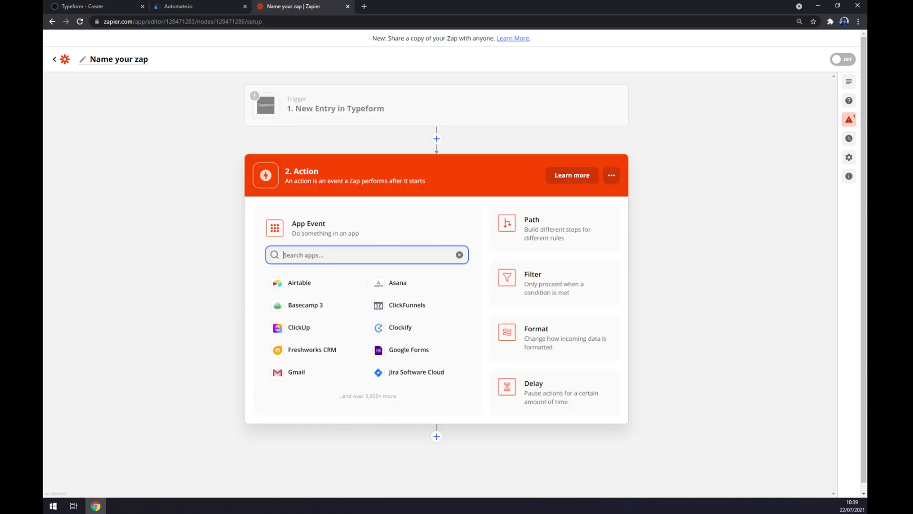
# - Set the action to WordPress with the Create Post event and continue
pyautogui.write('word')
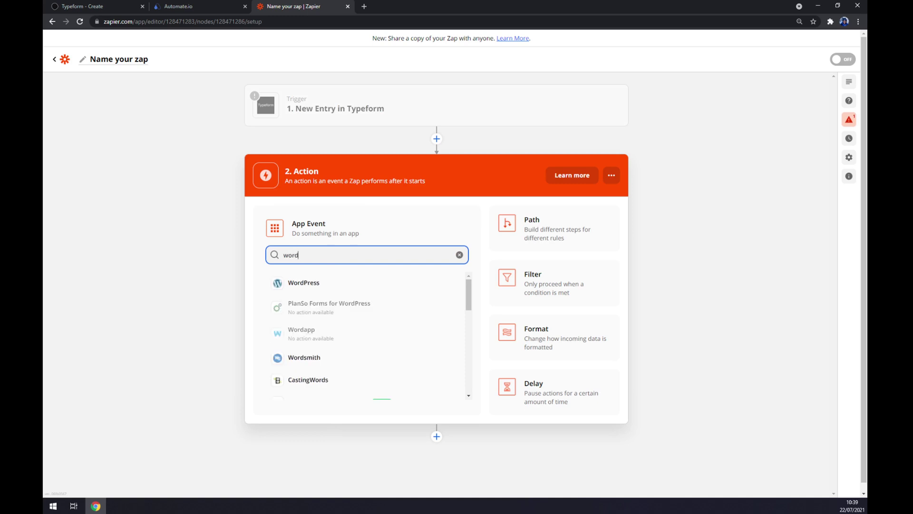
pyautogui.click(316, 285)
pyautogui.click(315, 288)
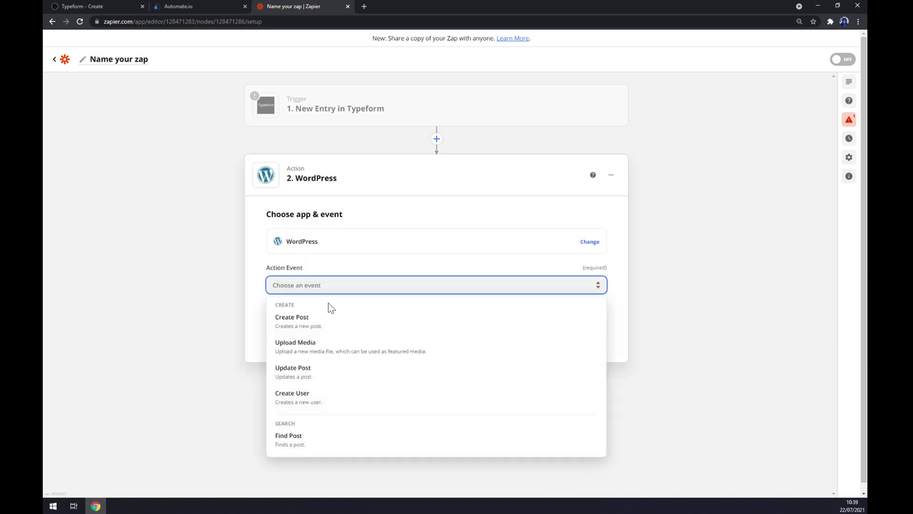
pyautogui.click(302, 329)
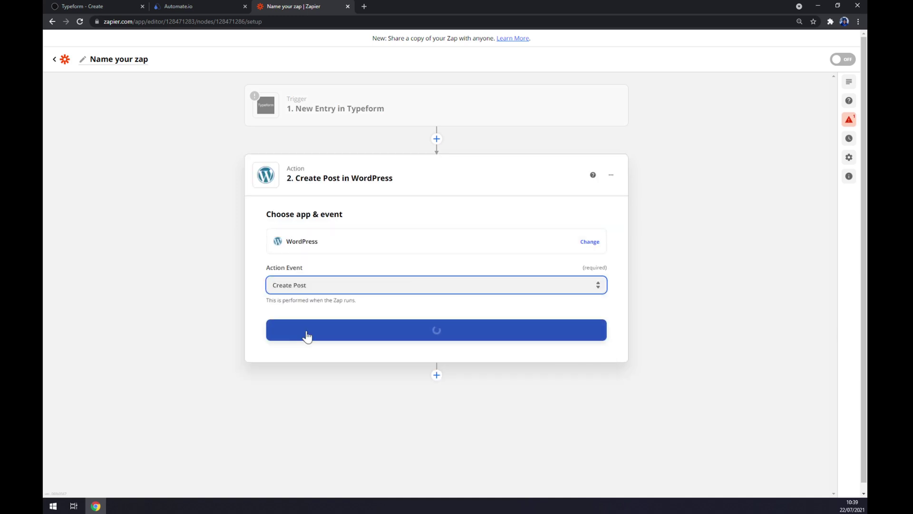
pyautogui.click(307, 335)
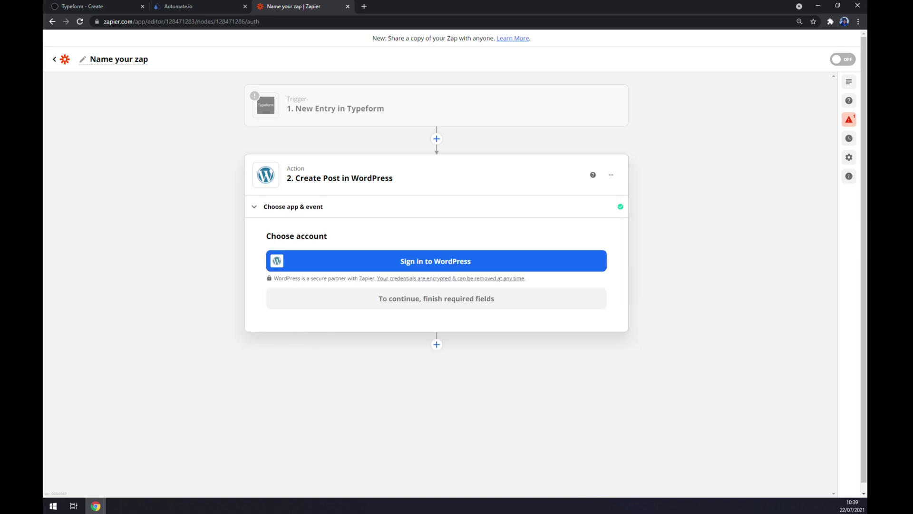